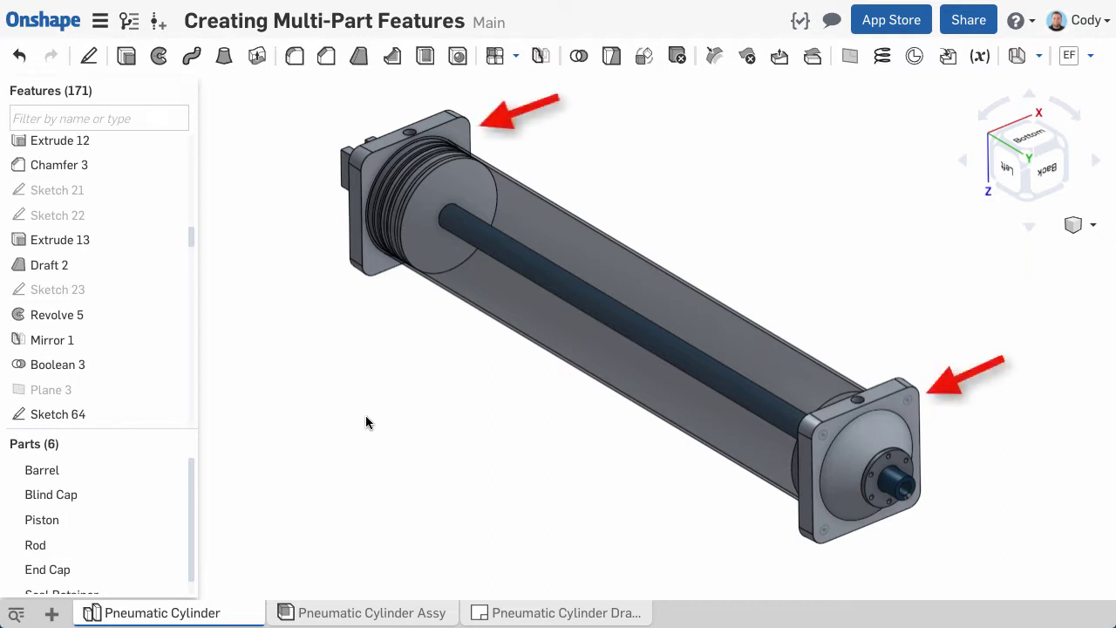
# - Extrude Sketch 64 as a Remove cut going Through all, scoped to the End Cap
pyautogui.click(96, 415)
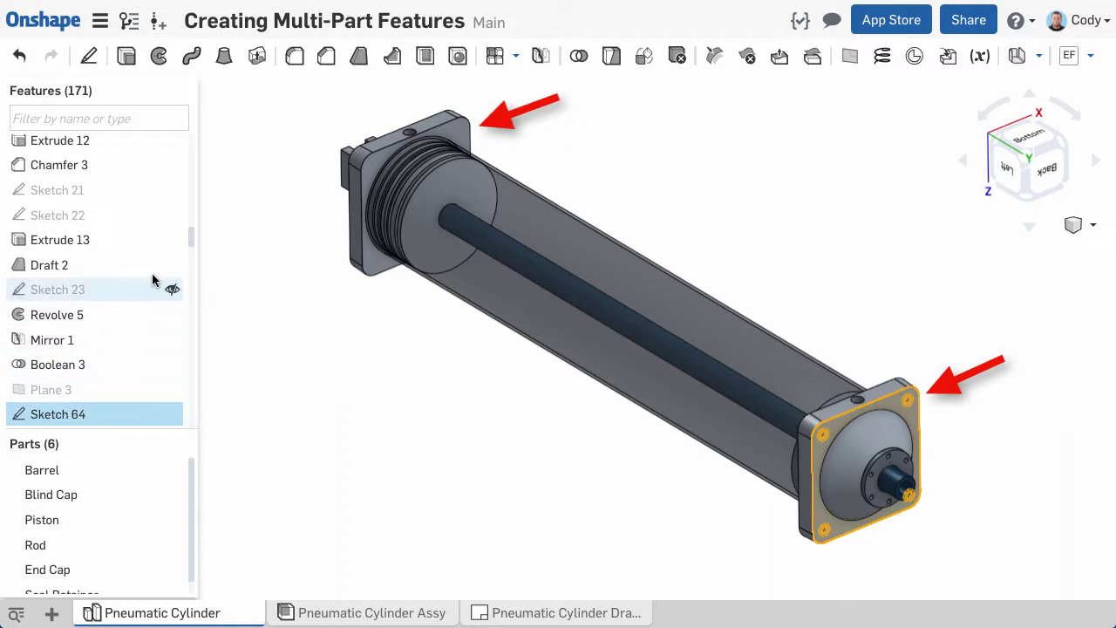
pyautogui.click(126, 56)
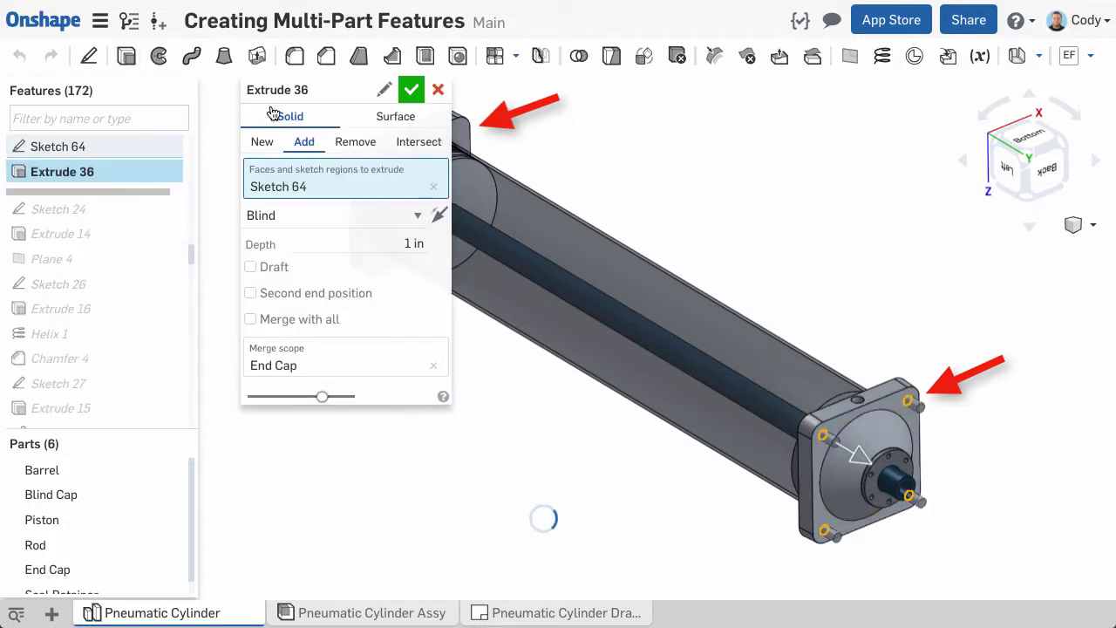
pyautogui.click(354, 142)
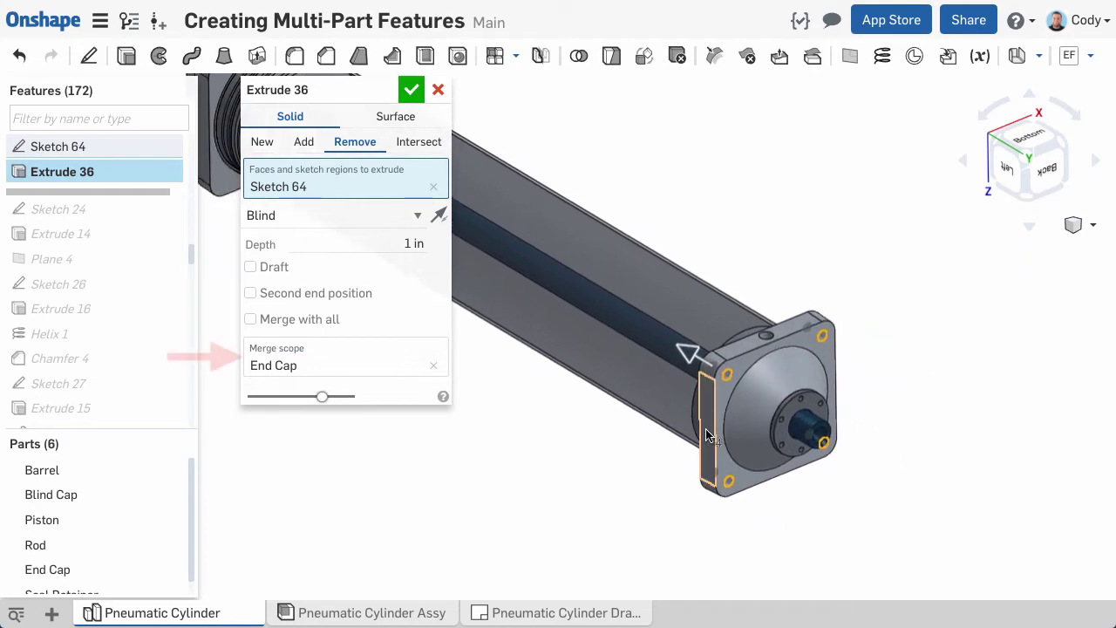
pyautogui.scroll(5, 660, 473)
pyautogui.moveTo(641, 477); pyautogui.dragTo(653, 413, button='middle')
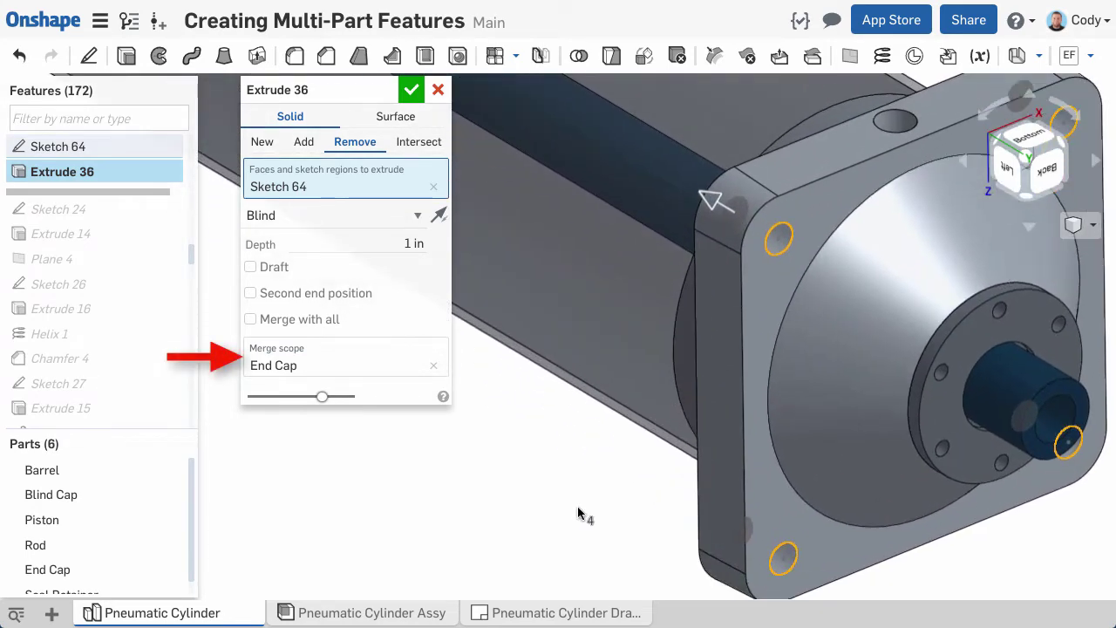
pyautogui.moveTo(578, 513)
pyautogui.mouseDown(button='right')
pyautogui.moveTo(668, 518)
pyautogui.moveTo(580, 509)
pyautogui.mouseUp(button='right')
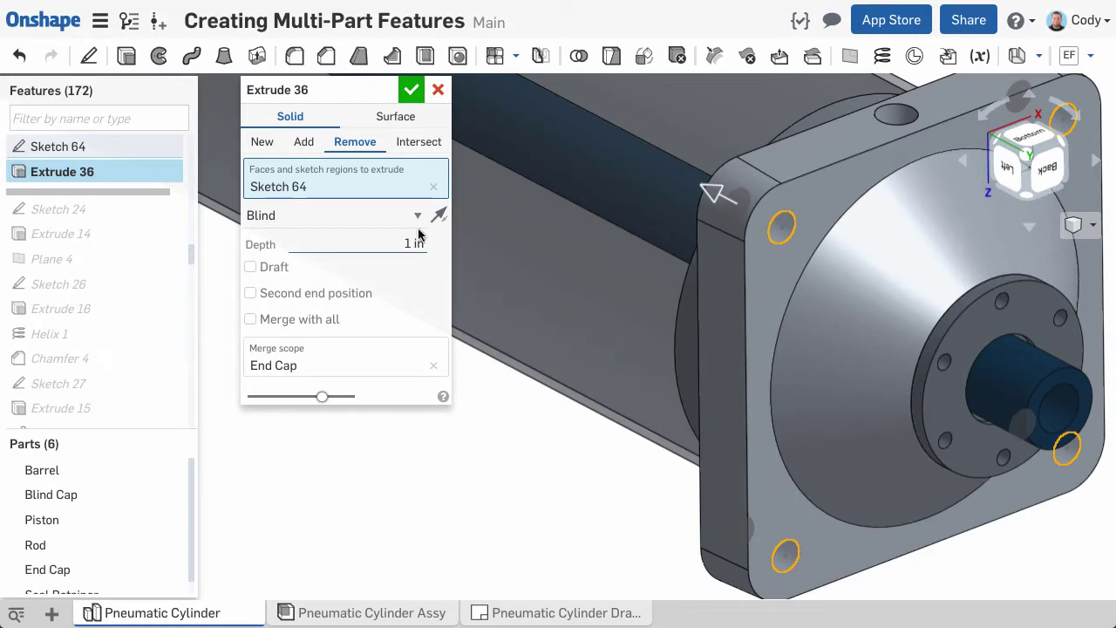
pyautogui.click(404, 217)
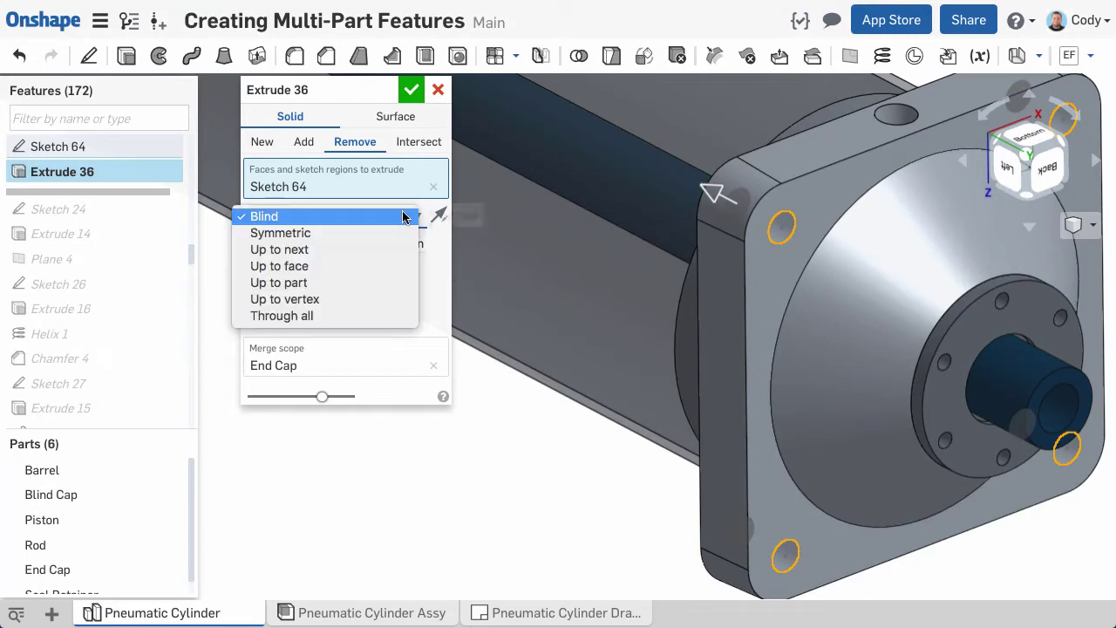
pyautogui.click(375, 319)
pyautogui.scroll(-5, 563, 404)
pyautogui.moveTo(563, 404); pyautogui.dragTo(781, 478, button='middle')
pyautogui.scroll(5, 509, 182)
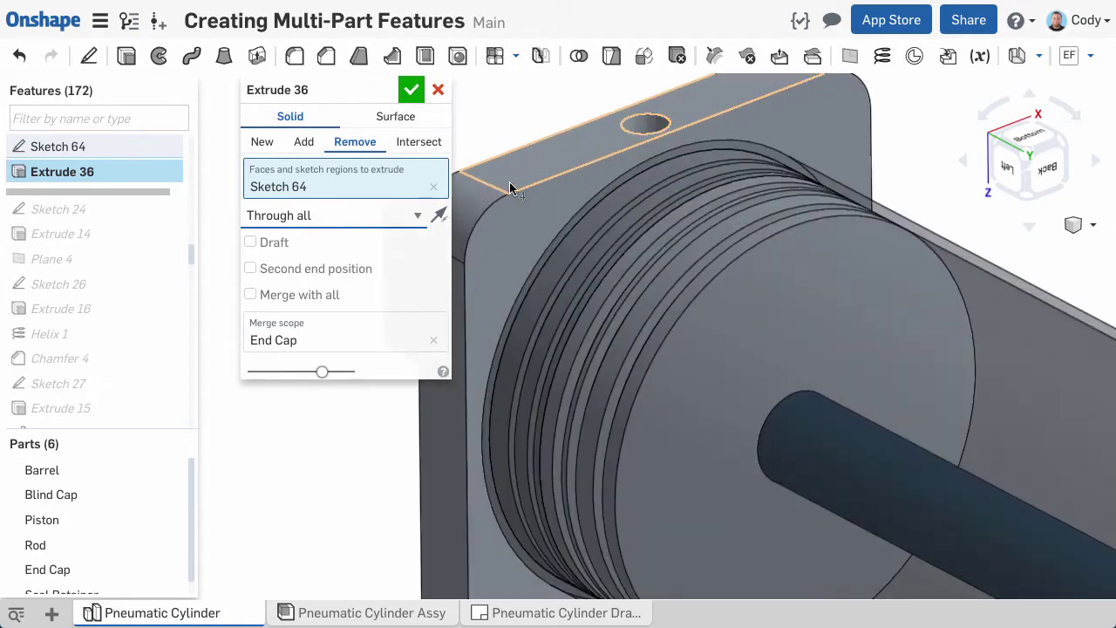
# - Add the Blind Cap to Extrude 36's merge scope and accept the cut
pyautogui.moveTo(550, 177); pyautogui.dragTo(613, 174, button='middle')
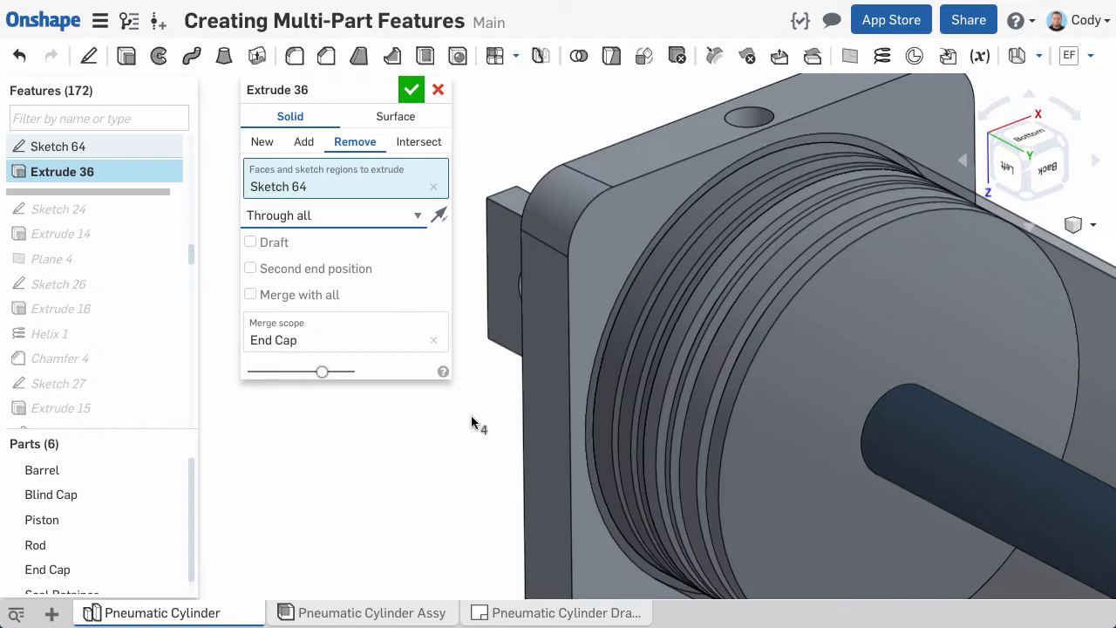
pyautogui.click(315, 340)
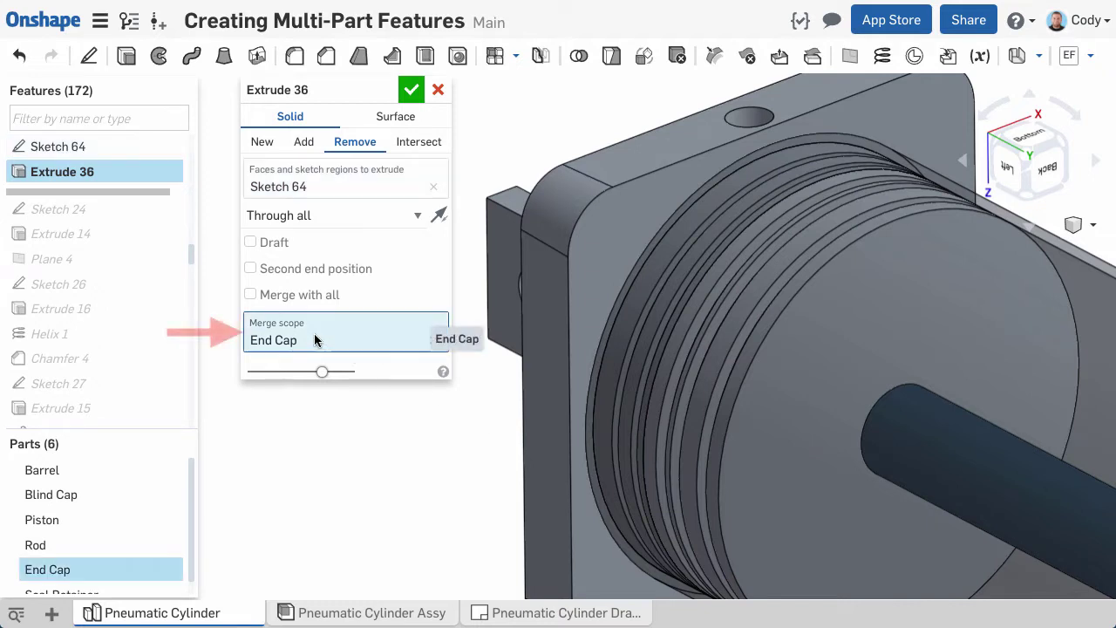
pyautogui.click(599, 248)
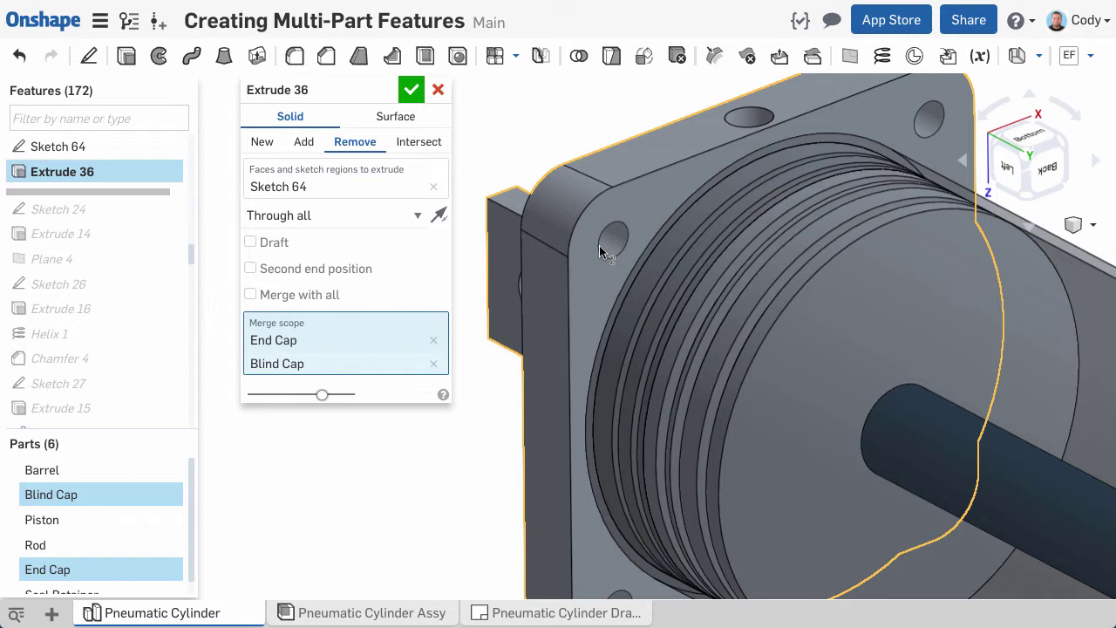
pyautogui.scroll(-5, 599, 244)
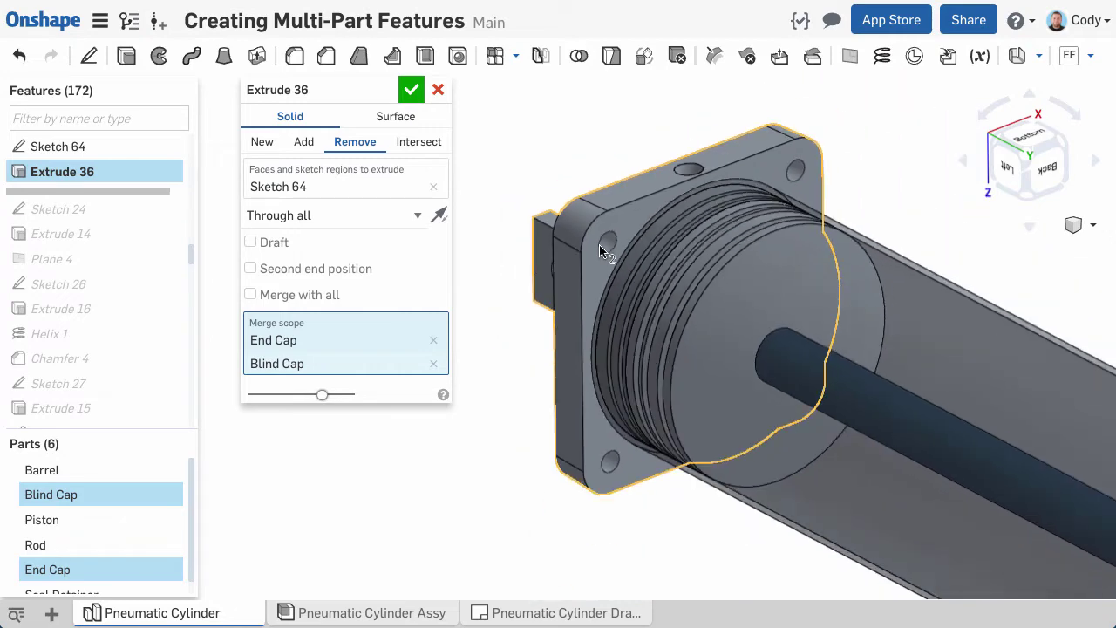
pyautogui.scroll(-3, 619, 275)
pyautogui.moveTo(619, 275); pyautogui.dragTo(792, 392, button='right')
pyautogui.scroll(2, 793, 393)
pyautogui.moveTo(793, 385); pyautogui.dragTo(756, 352, button='middle')
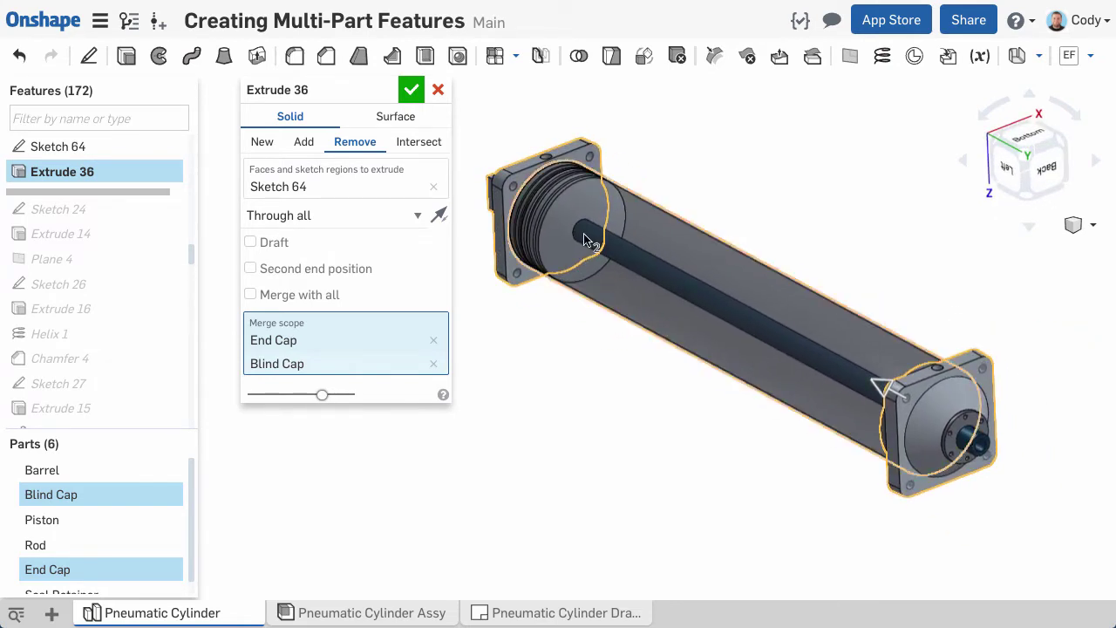
pyautogui.click(412, 91)
# - Fillet the circular edges of the end cap and blind cap at 10 mm
pyautogui.press('f')
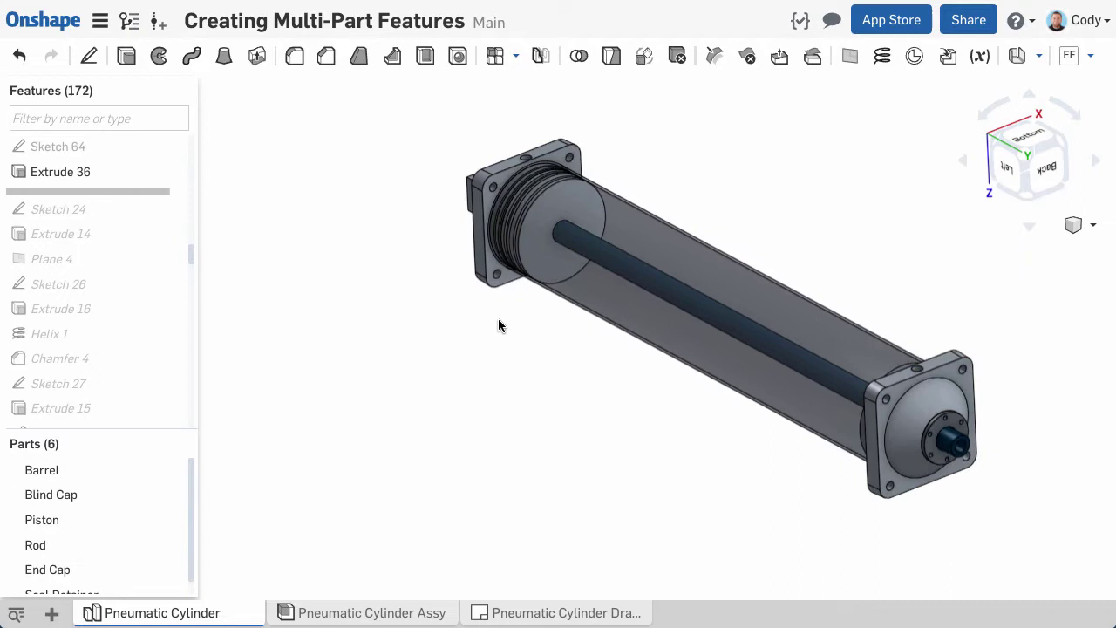
pyautogui.moveTo(577, 334); pyautogui.dragTo(542, 354, button='middle')
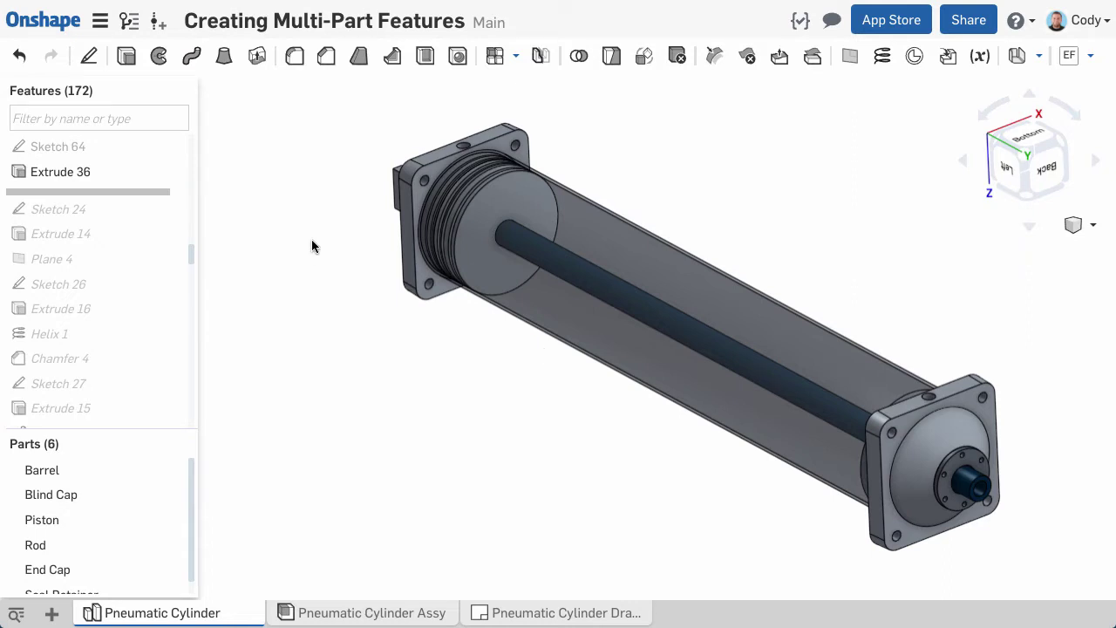
pyautogui.click(294, 56)
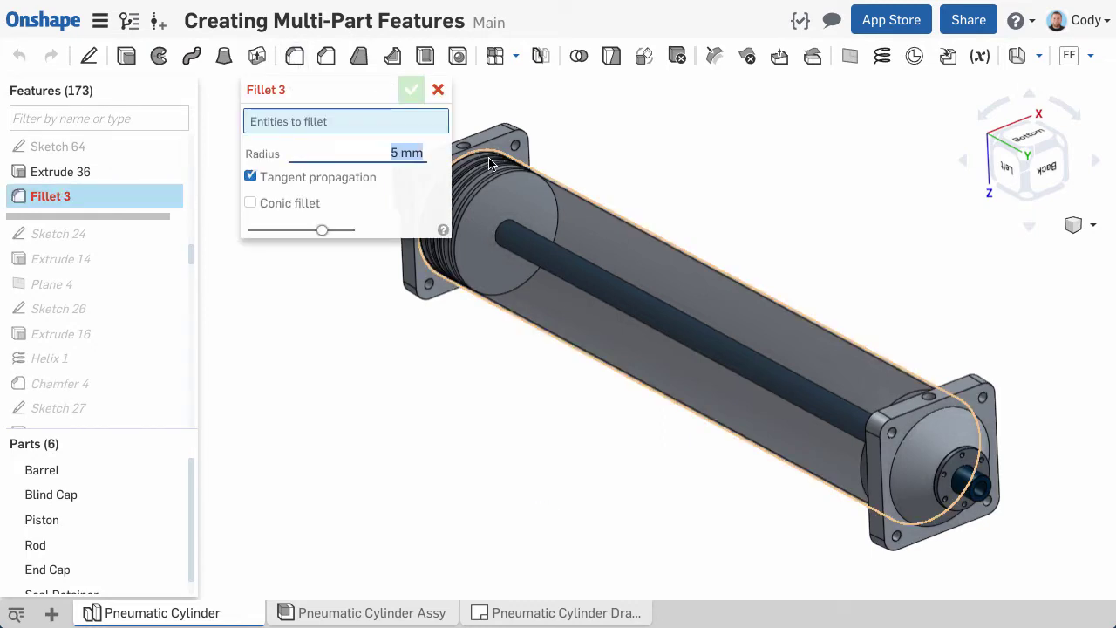
pyautogui.write('10')
pyautogui.press('Return')
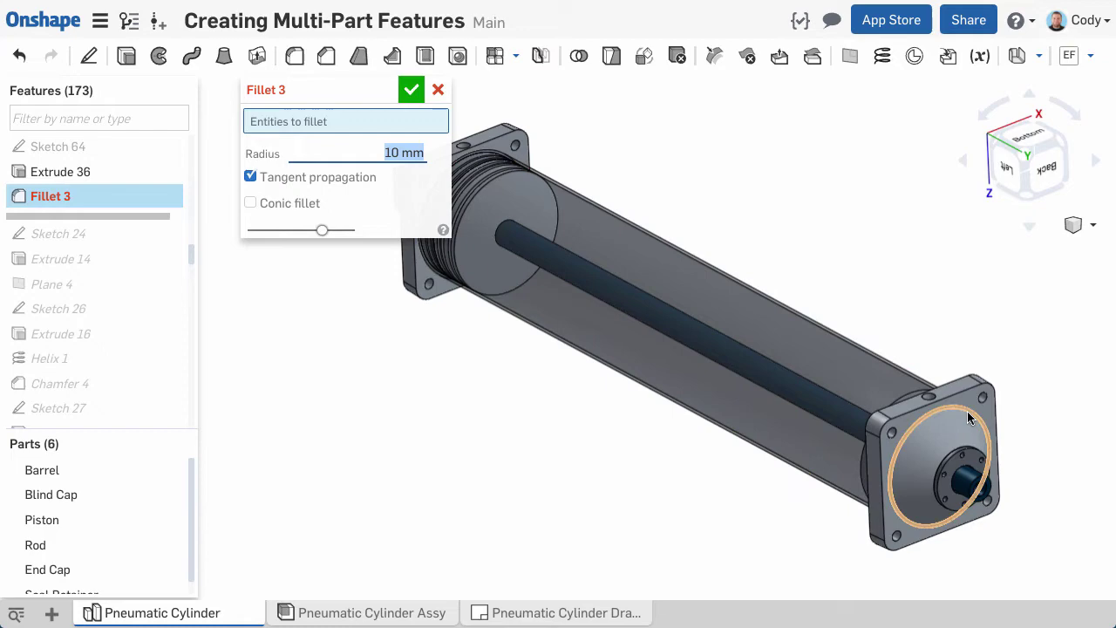
pyautogui.click(968, 418)
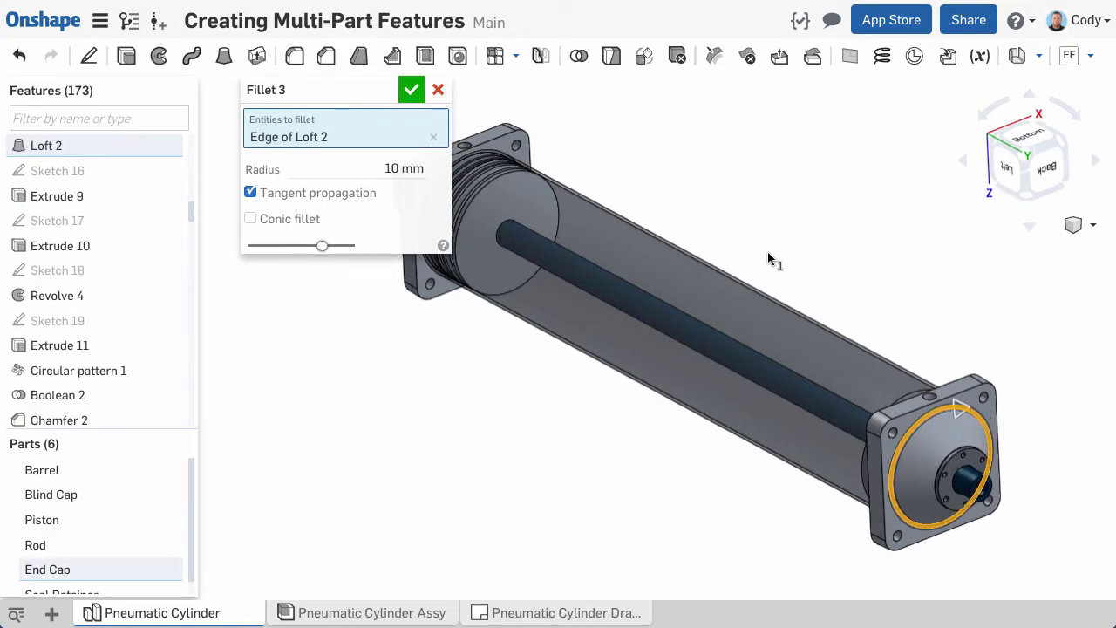
pyautogui.moveTo(770, 260); pyautogui.dragTo(813, 225, button='right')
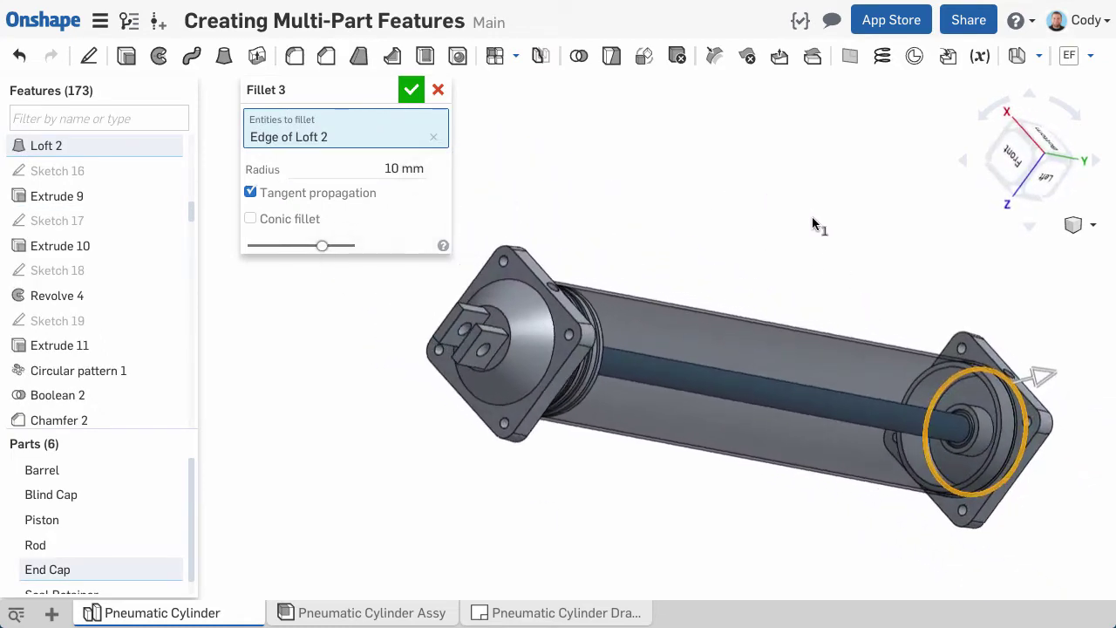
pyautogui.click(534, 290)
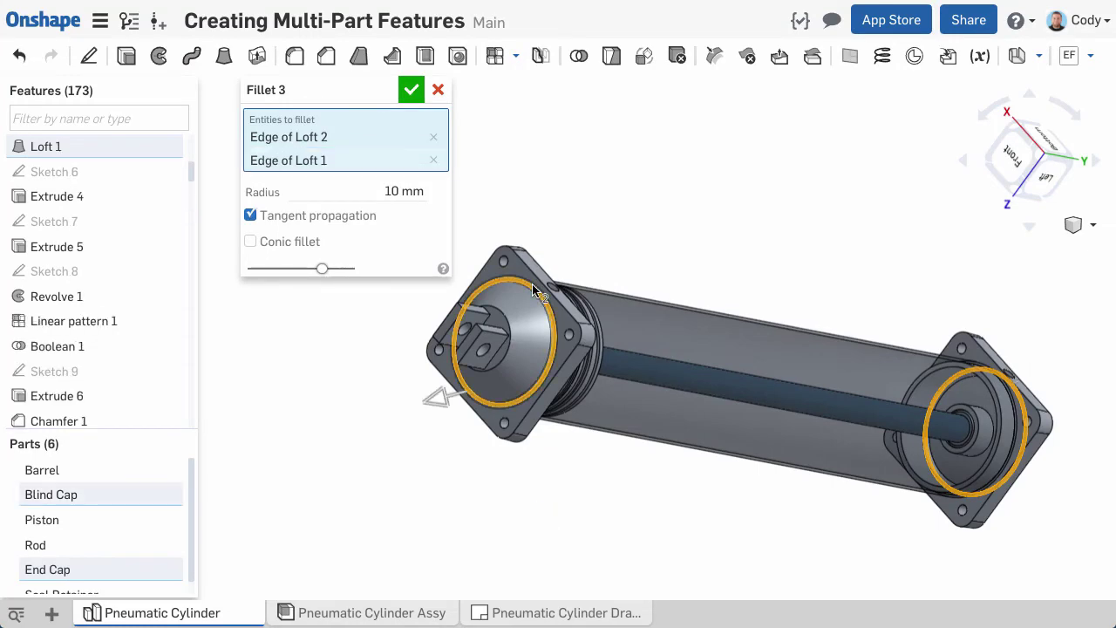
pyautogui.click(411, 89)
# - Edit Fillet 3 to change its radius to 5 mm
pyautogui.scroll(3, 611, 383)
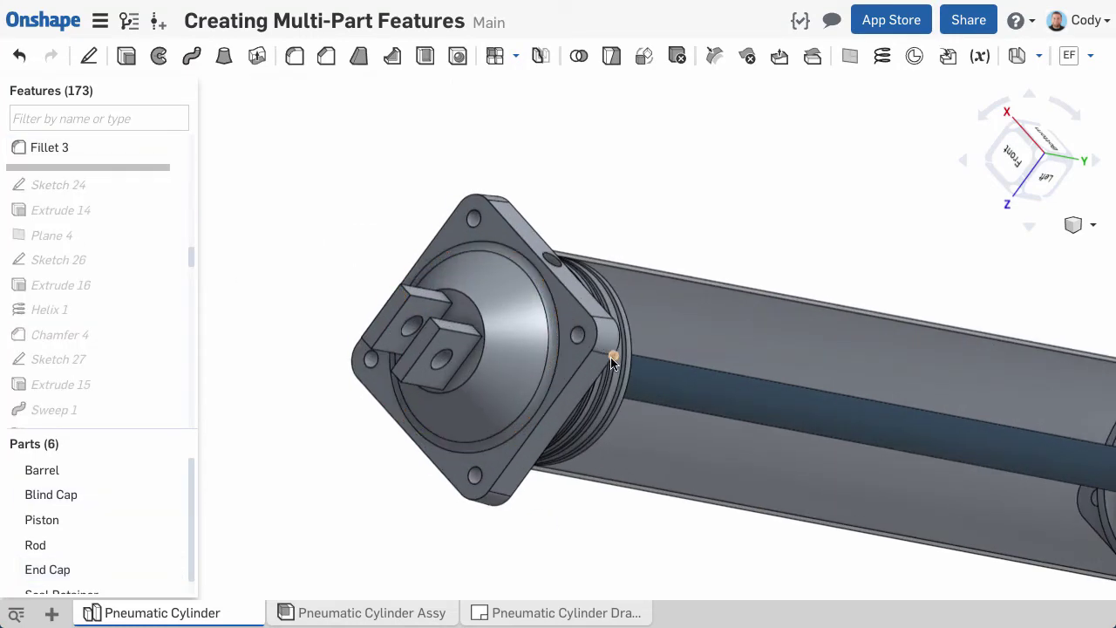
pyautogui.scroll(-5, 613, 362)
pyautogui.moveTo(613, 362); pyautogui.dragTo(690, 427, button='right')
pyautogui.rightClick(135, 155)
pyautogui.click(154, 187)
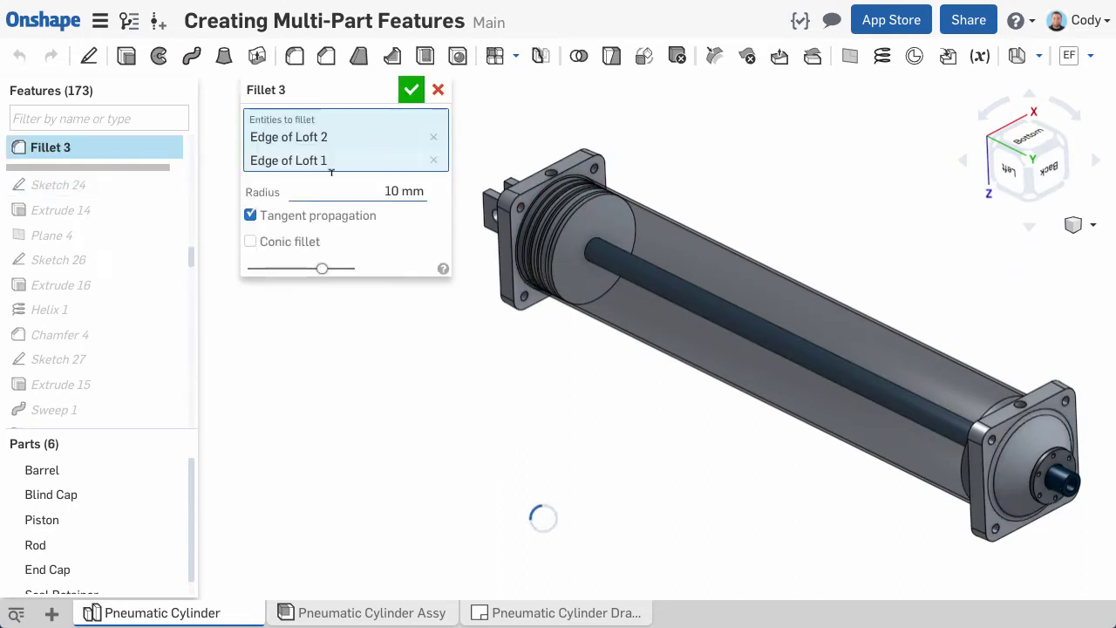
pyautogui.click(431, 193)
pyautogui.write('5')
pyautogui.press('Return')
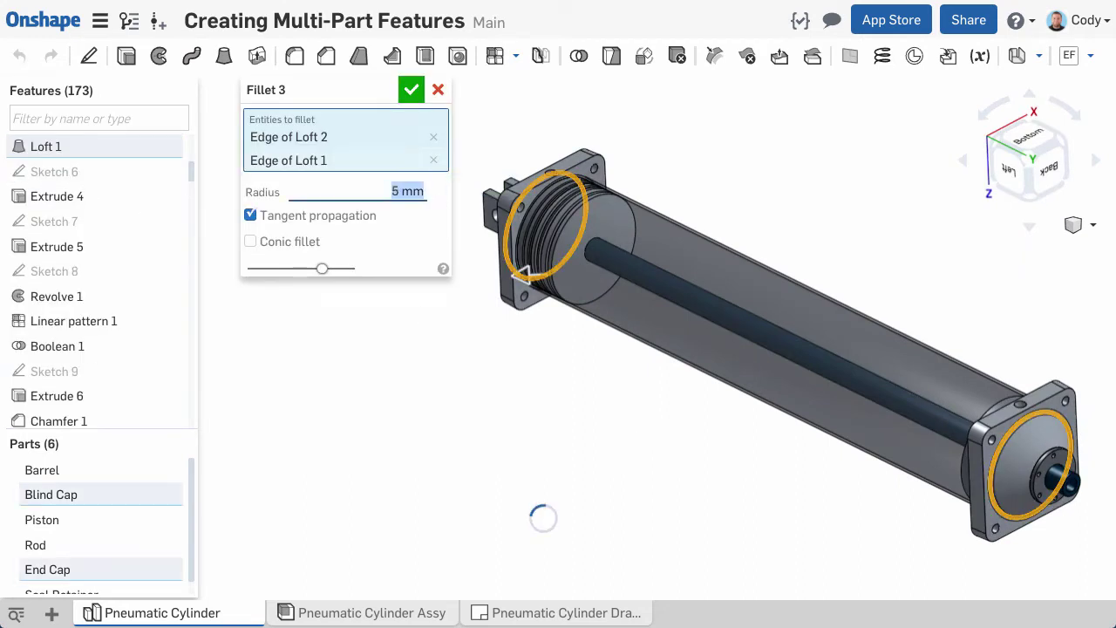
pyautogui.click(412, 90)
pyautogui.moveTo(730, 474); pyautogui.dragTo(633, 453, button='middle')
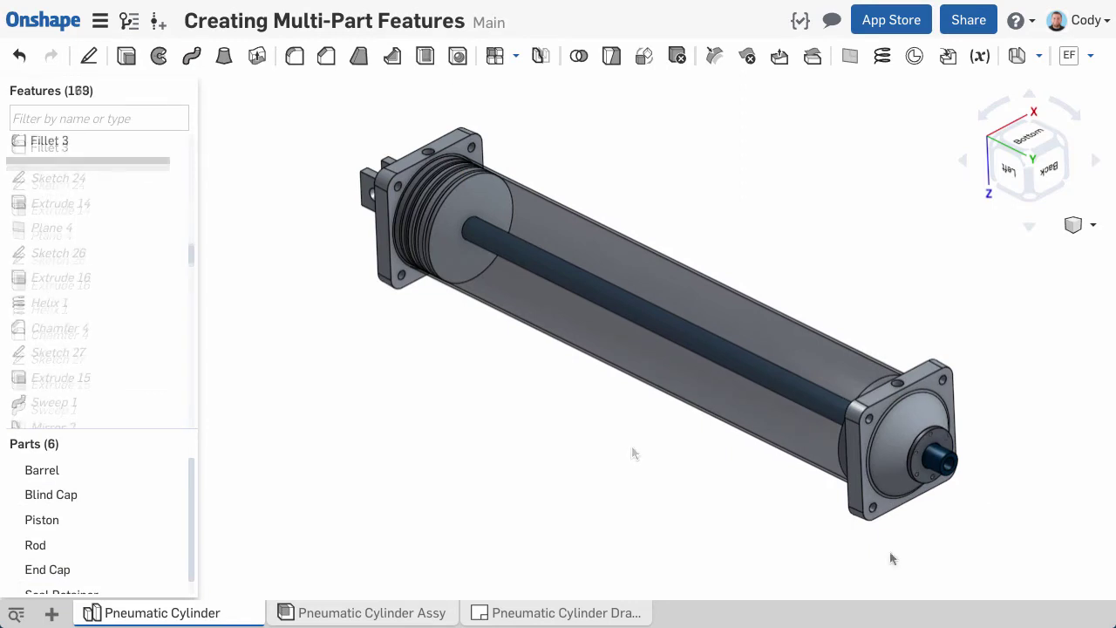
# - Hide every part except the End Cap and Seal Retainer, then zoom in
pyautogui.click(916, 466)
pyautogui.scroll(5, 915, 467)
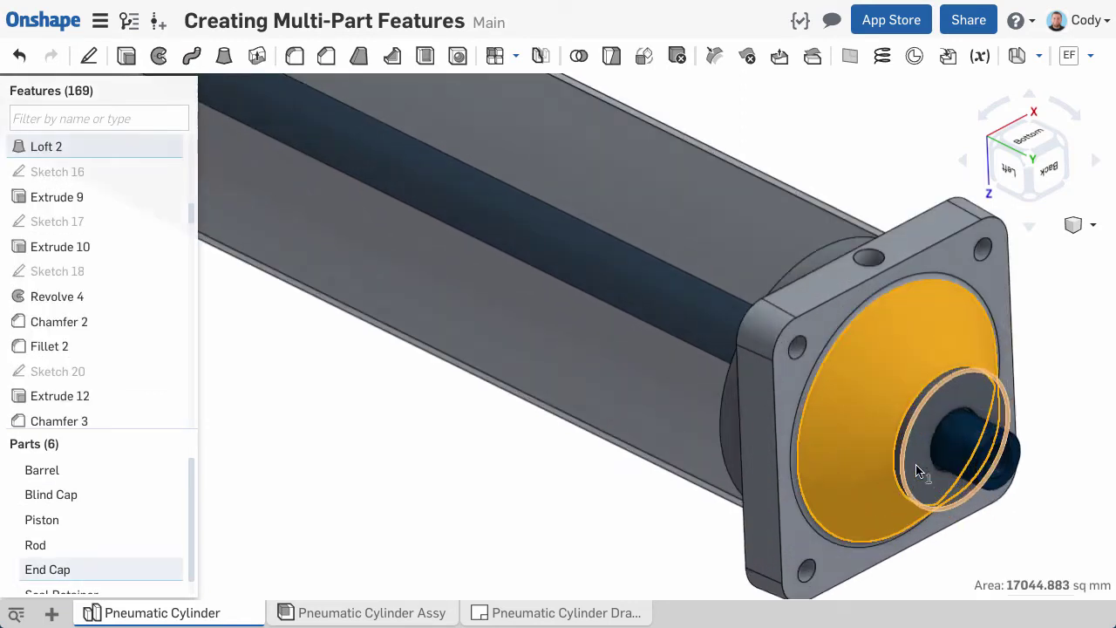
pyautogui.click(916, 471)
pyautogui.rightClick(916, 464)
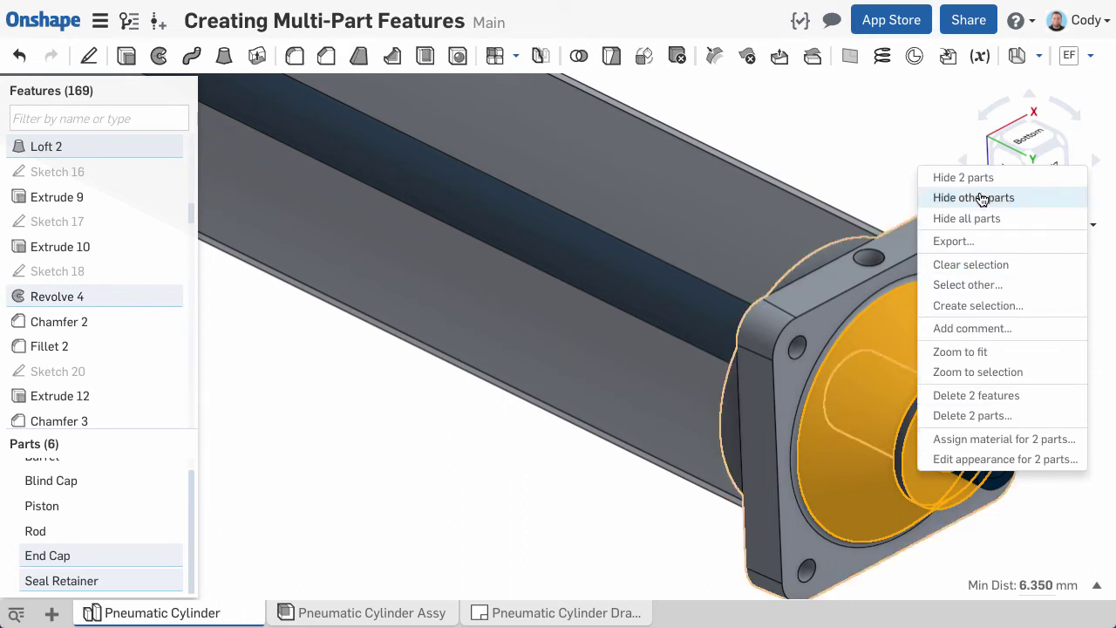
pyautogui.click(1059, 198)
pyautogui.click(898, 337)
pyautogui.scroll(1, 872, 277)
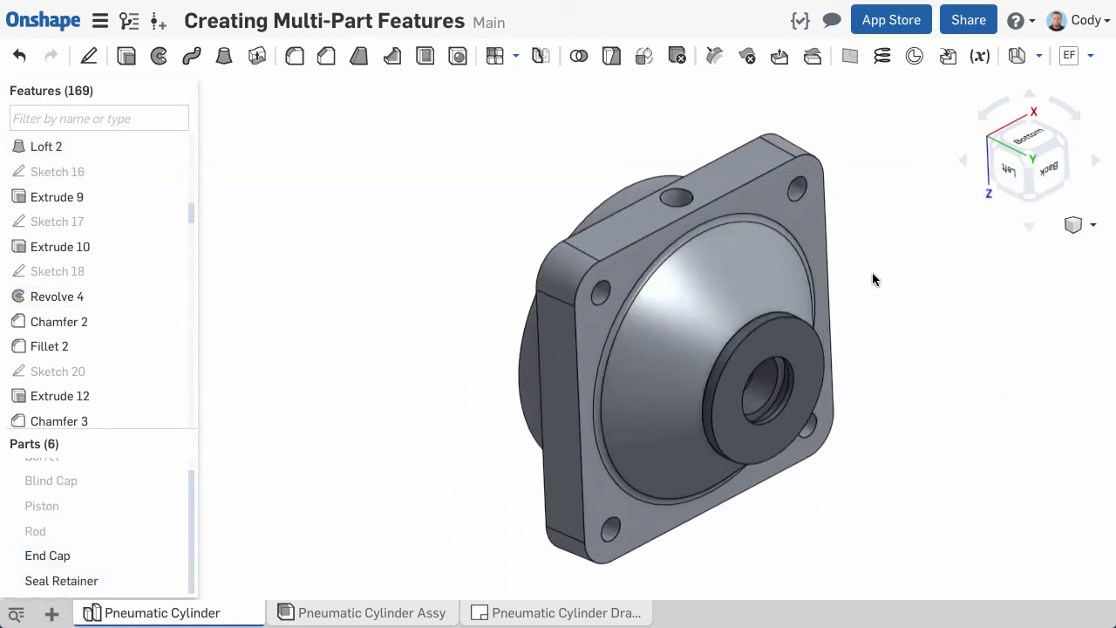
pyautogui.scroll(1, 879, 280)
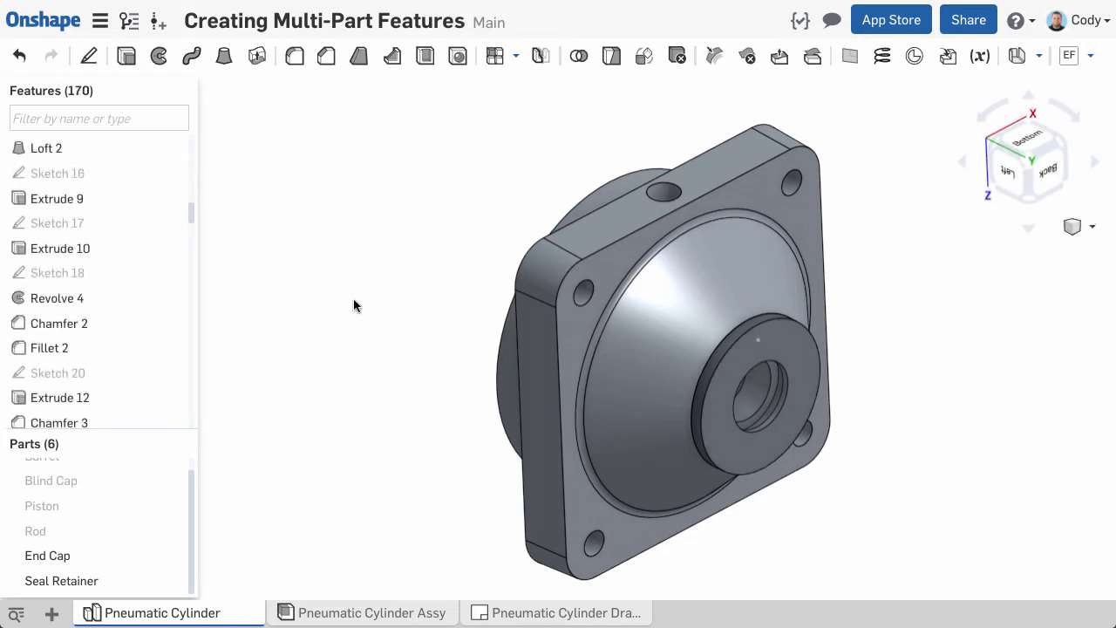
# - Start a hole with Counterbore style, Through termination and ISO standard
pyautogui.click(457, 56)
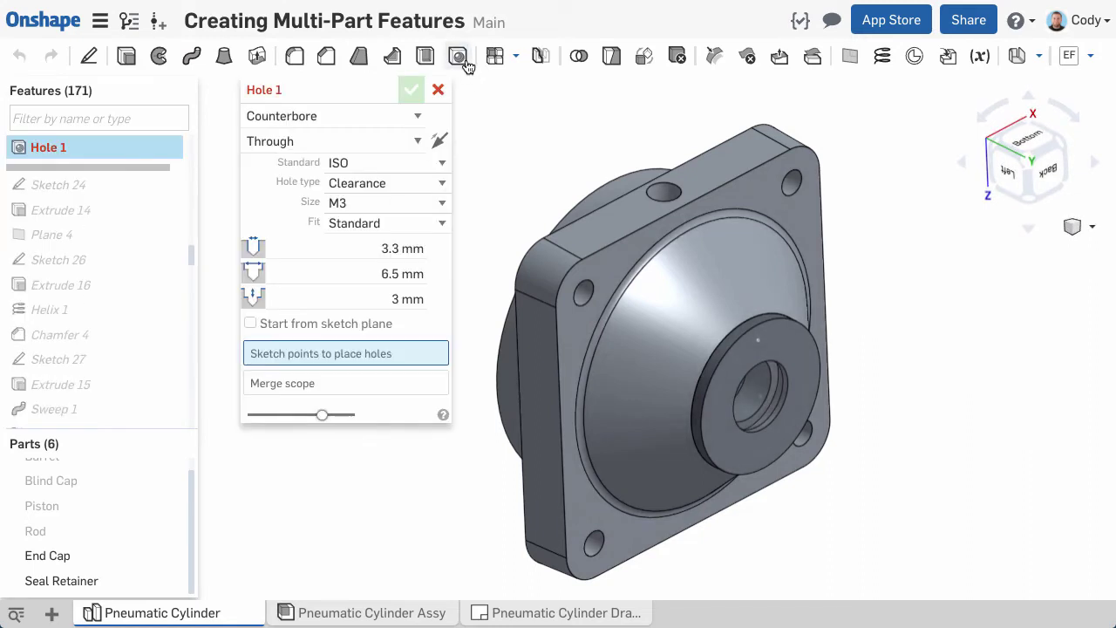
pyautogui.click(317, 111)
pyautogui.click(316, 116)
pyautogui.click(315, 141)
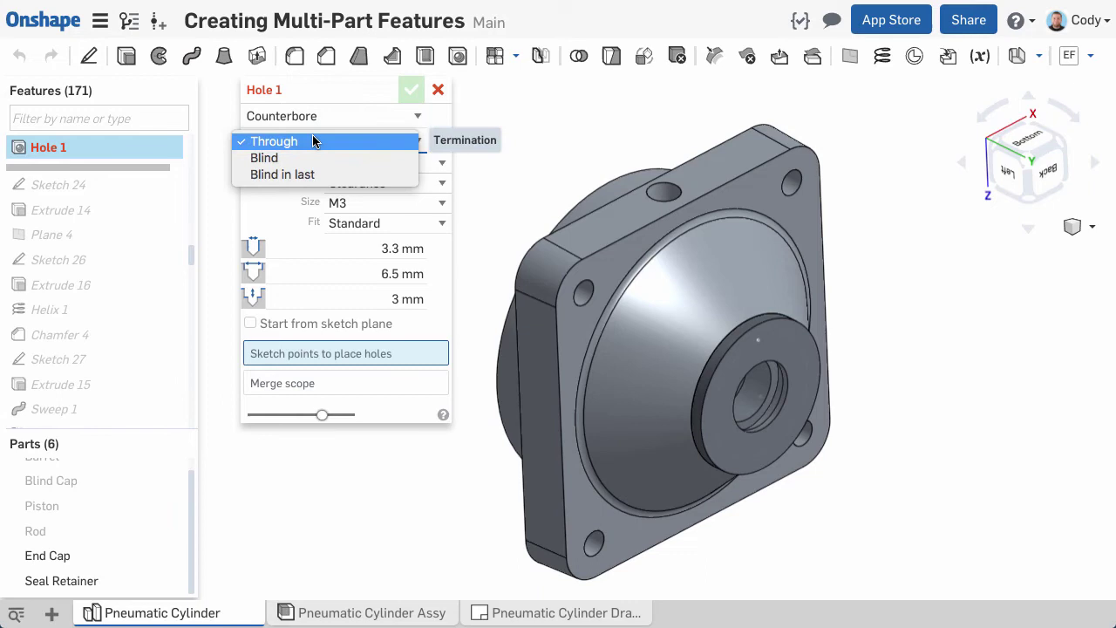
pyautogui.click(317, 143)
pyautogui.click(316, 158)
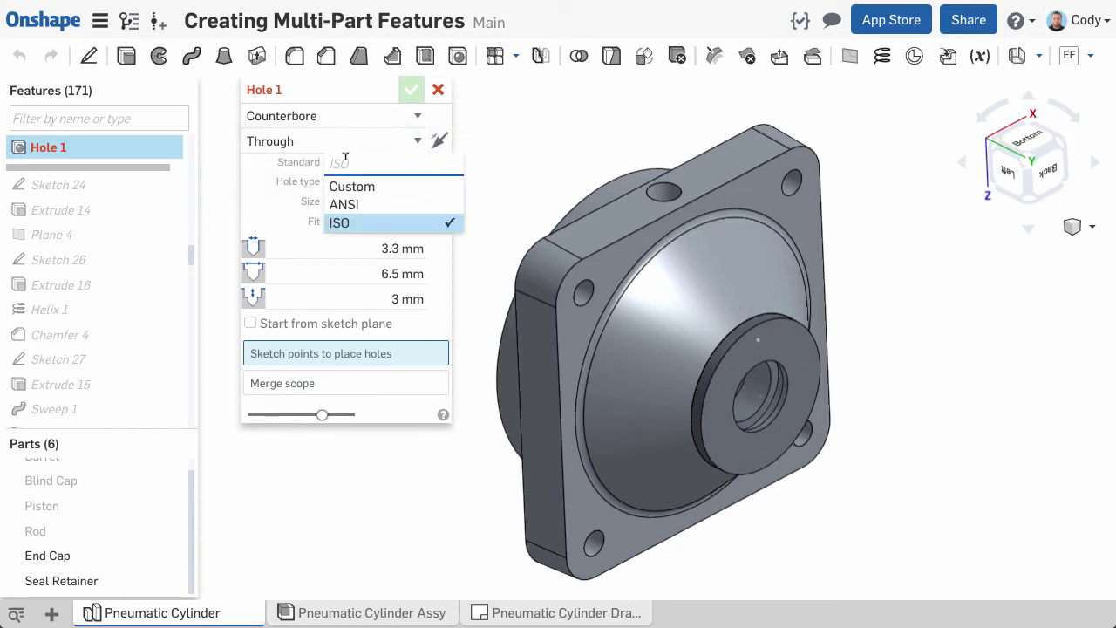
pyautogui.click(294, 196)
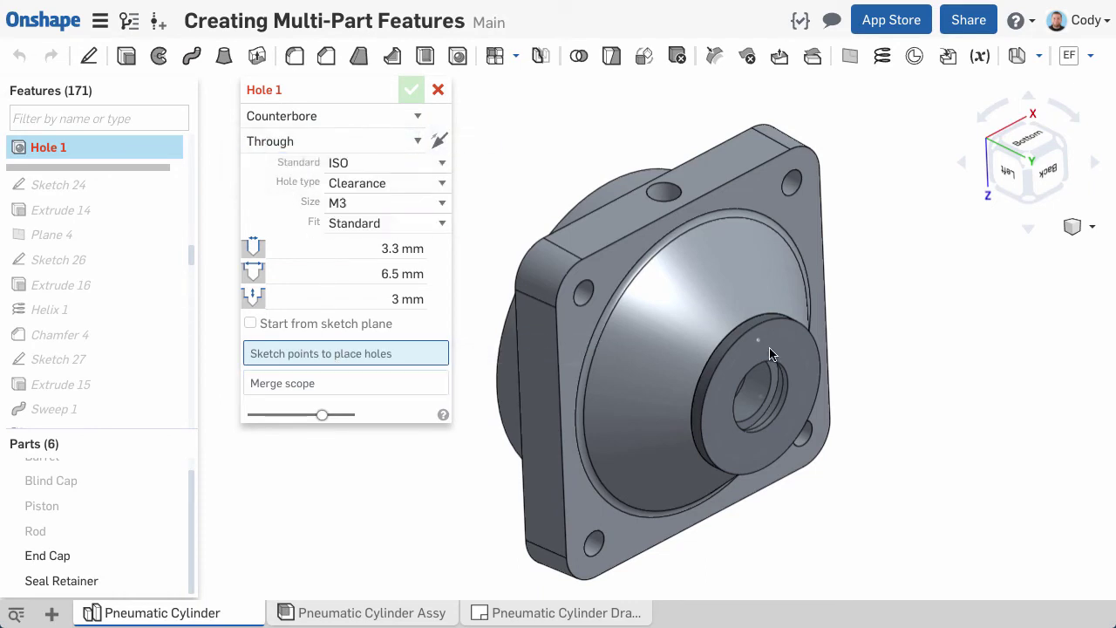
# - Place the M3 hole at the Sketch 19 point cutting End Cap and Seal Retainer
pyautogui.scroll(3, 748, 339)
pyautogui.click(748, 338)
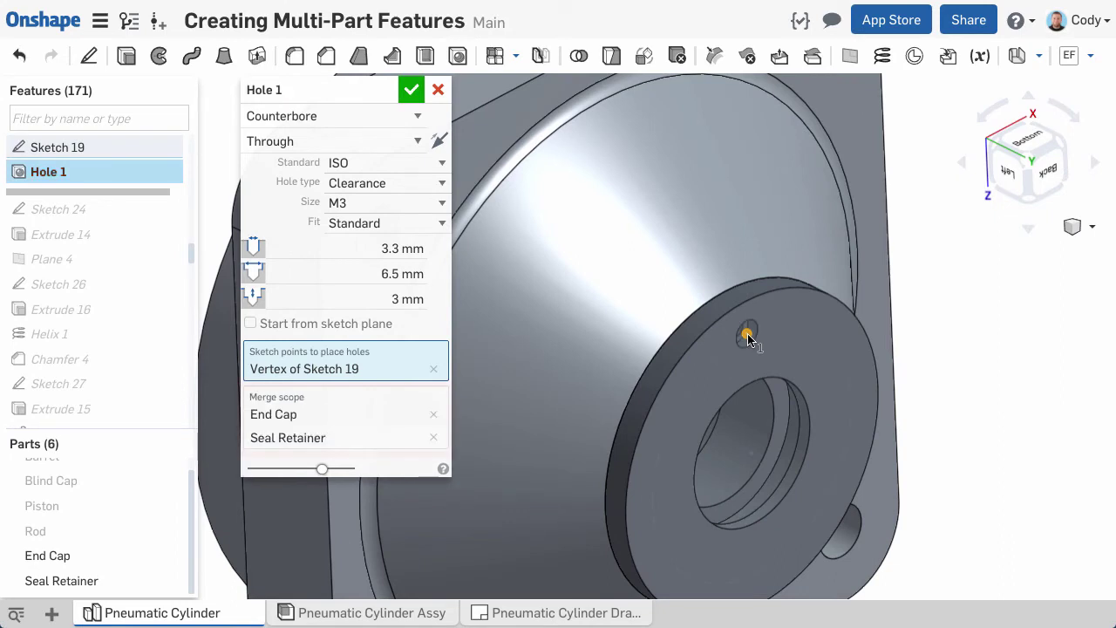
pyautogui.click(304, 416)
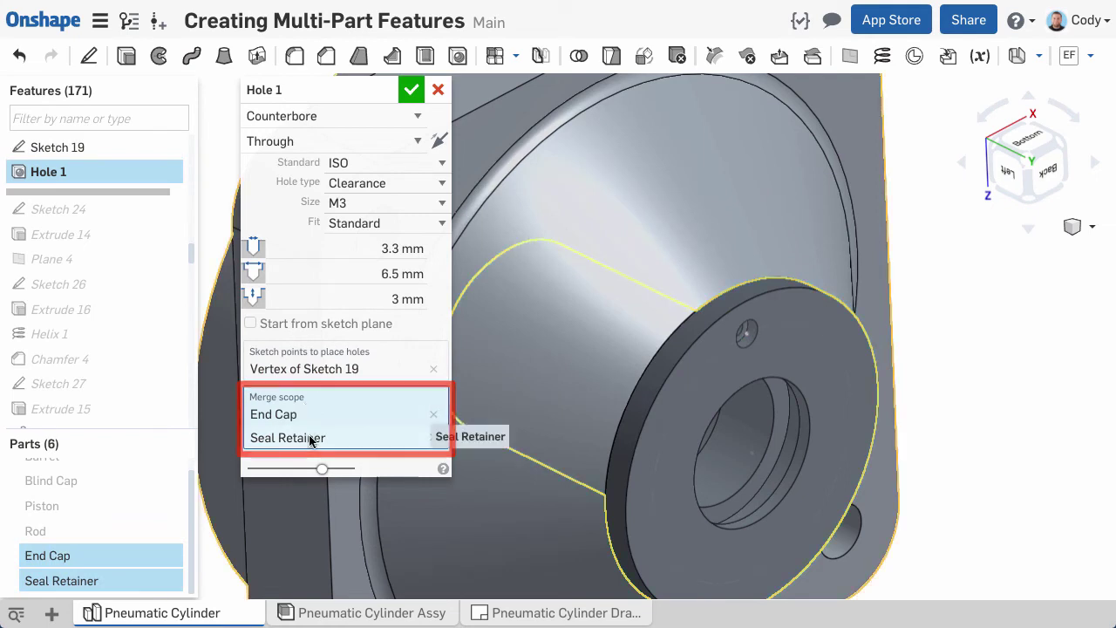
pyautogui.click(411, 89)
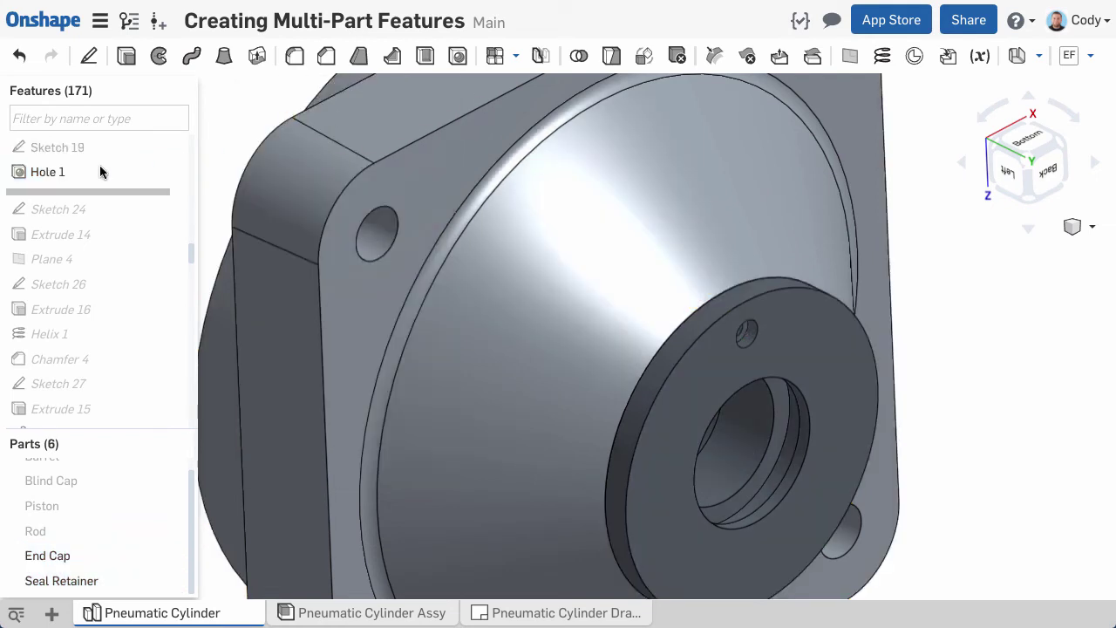
# - Section the model through the Right plane to inspect the hole, then open Hole 1's options
pyautogui.scroll(15, 102, 173)
pyautogui.click(87, 241)
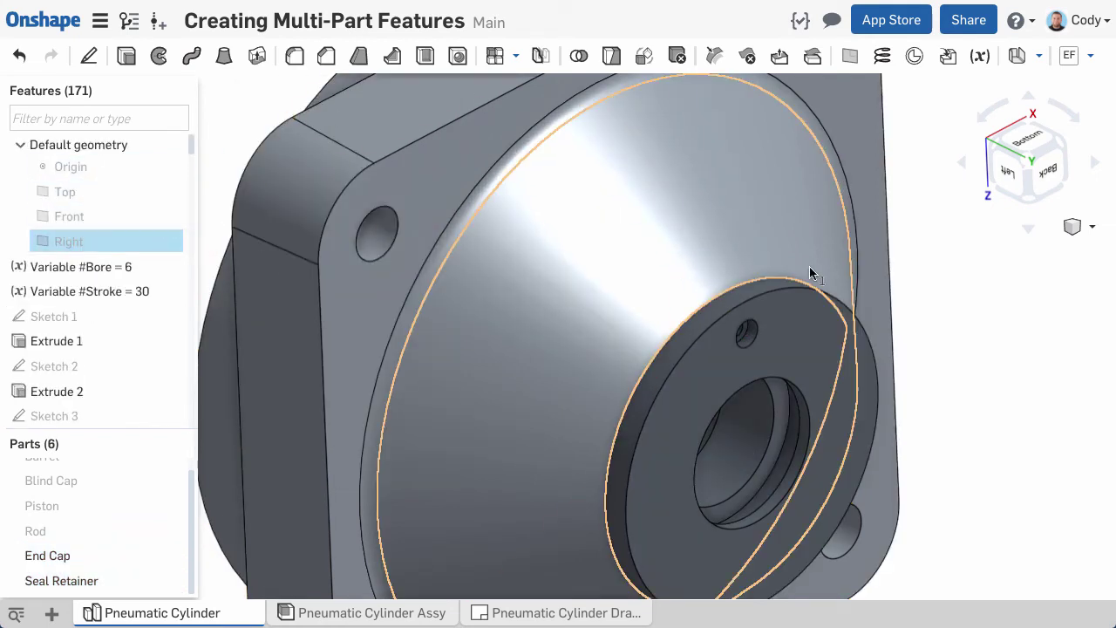
pyautogui.click(1088, 228)
pyautogui.click(1066, 570)
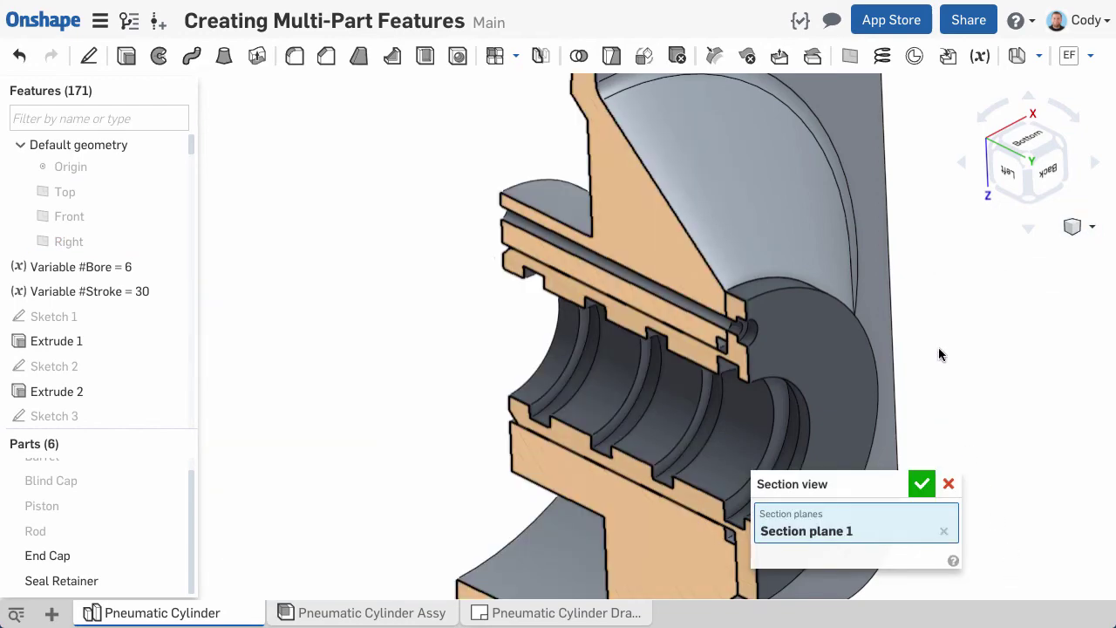
pyautogui.moveTo(938, 354); pyautogui.dragTo(898, 304, button='right')
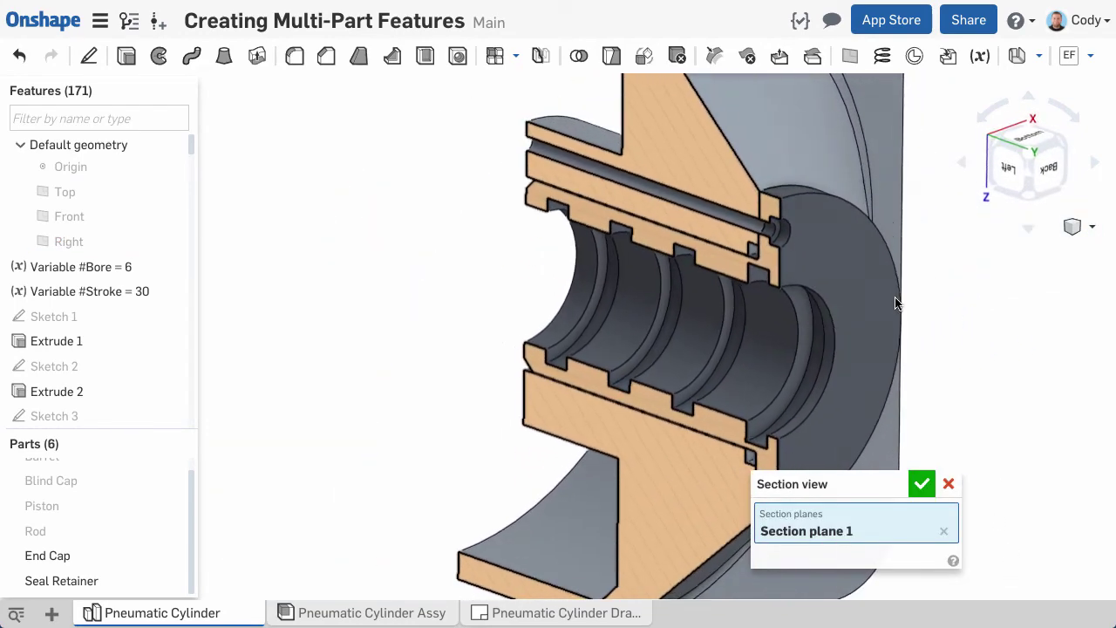
pyautogui.click(922, 483)
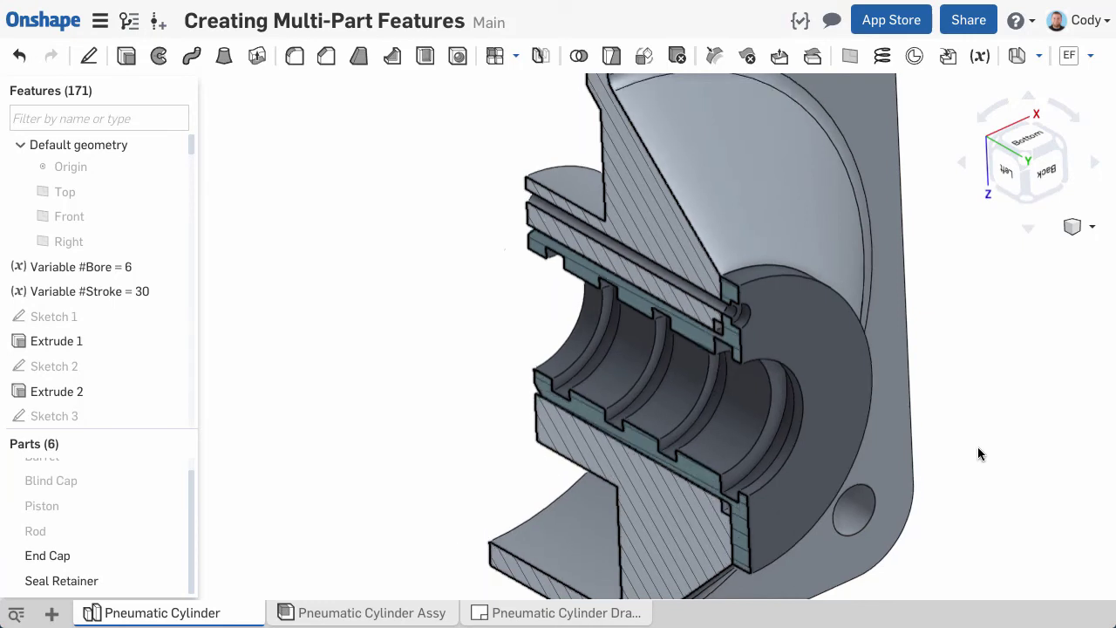
pyautogui.scroll(-15, 87, 305)
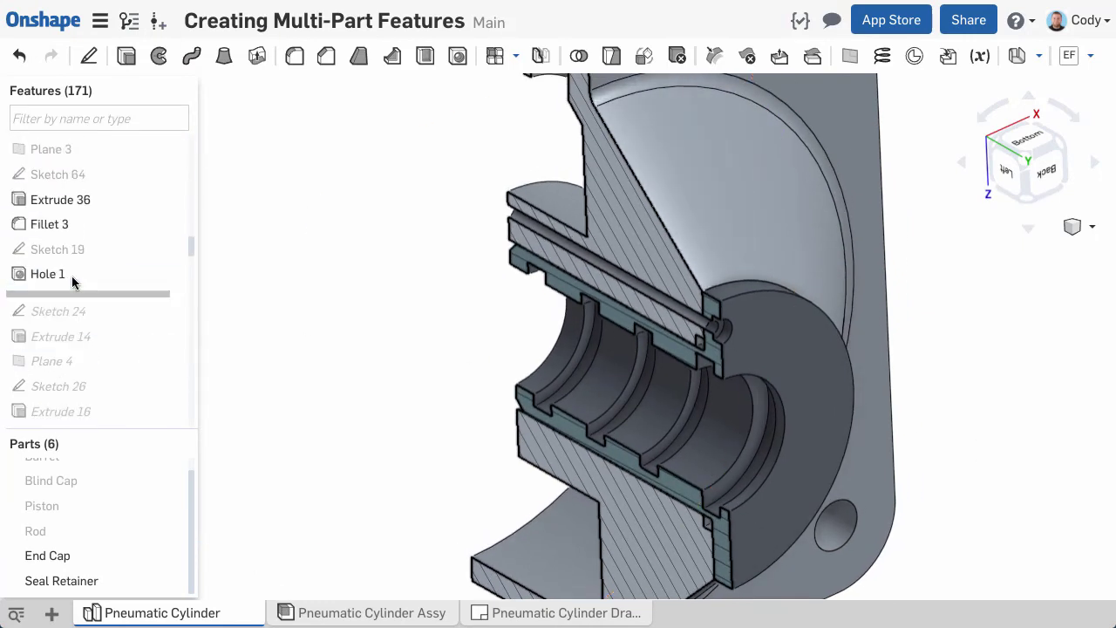
pyautogui.rightClick(73, 279)
# - Change Hole 1's termination to Blind in last and commit the update
pyautogui.click(84, 307)
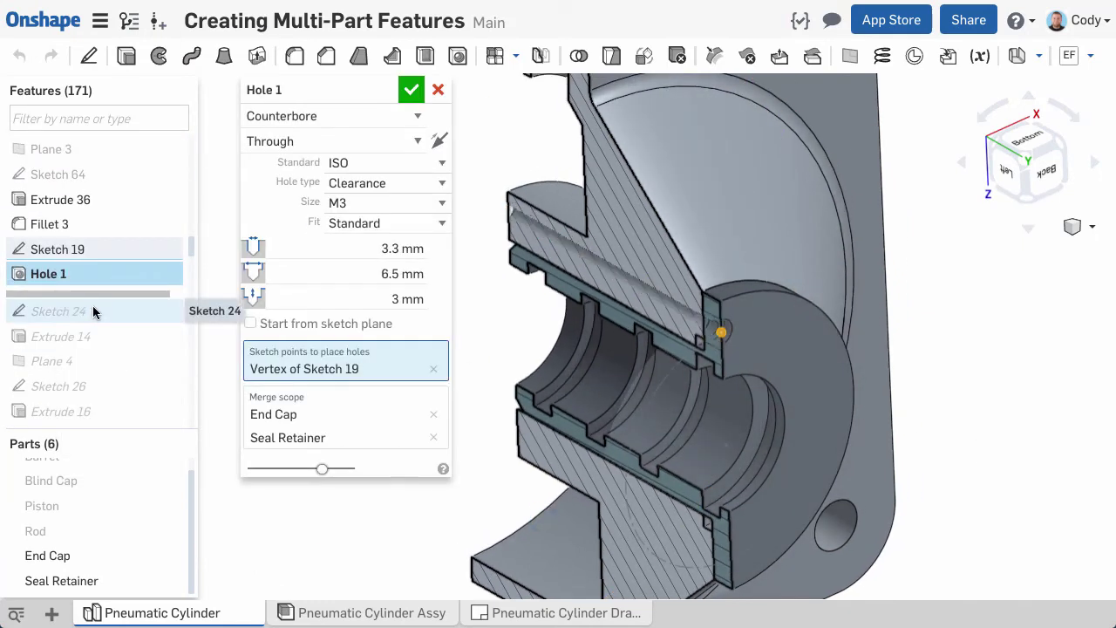
pyautogui.moveTo(489, 311); pyautogui.dragTo(566, 326, button='middle')
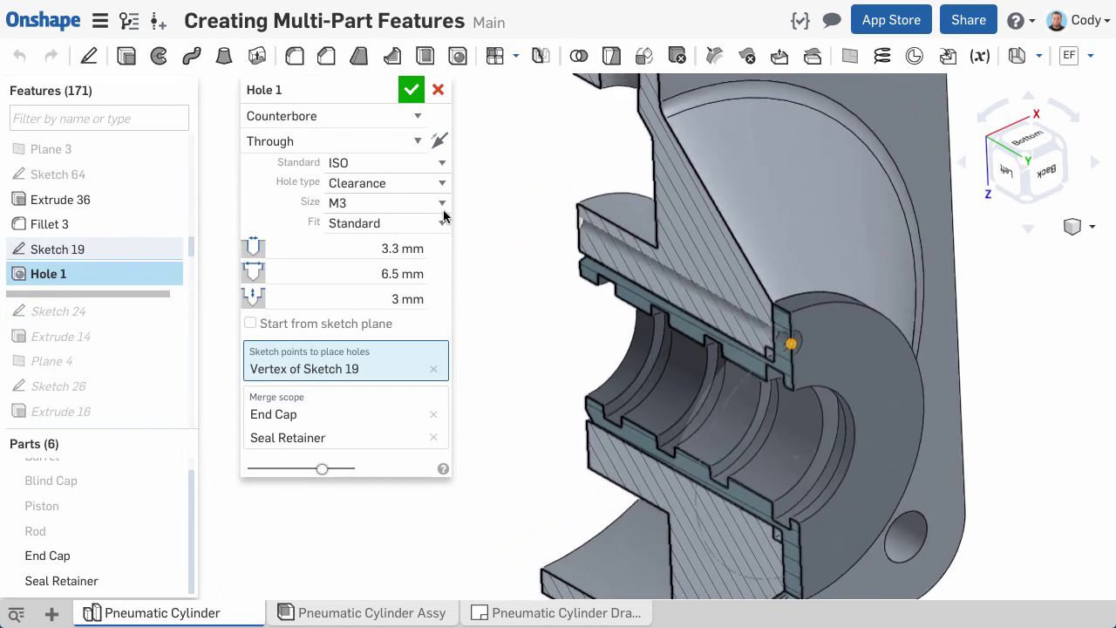
pyautogui.click(292, 142)
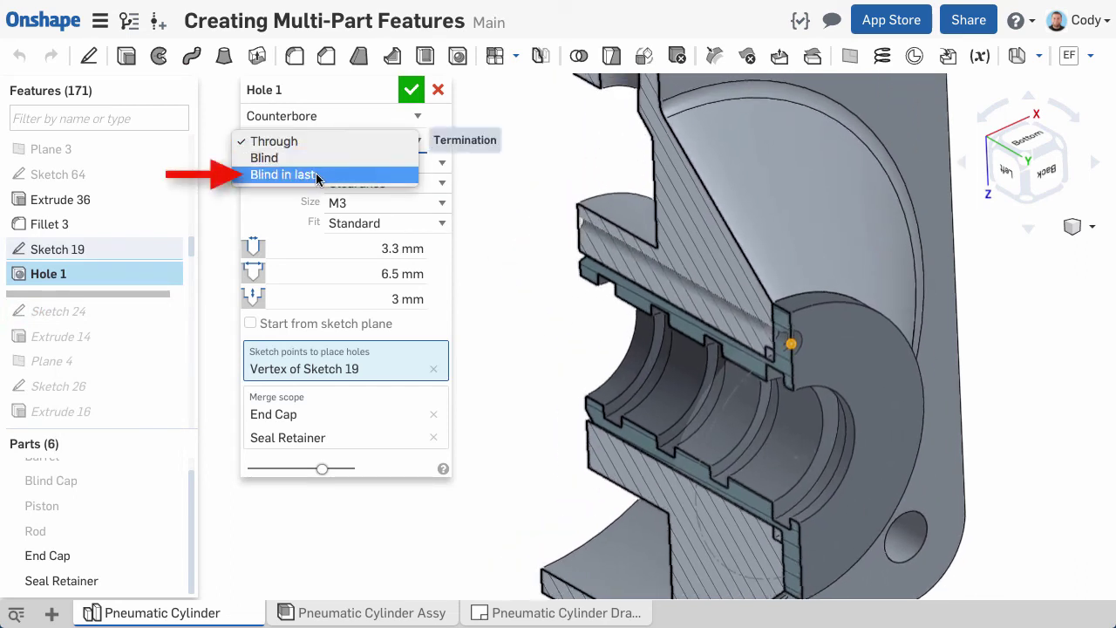
pyautogui.click(320, 175)
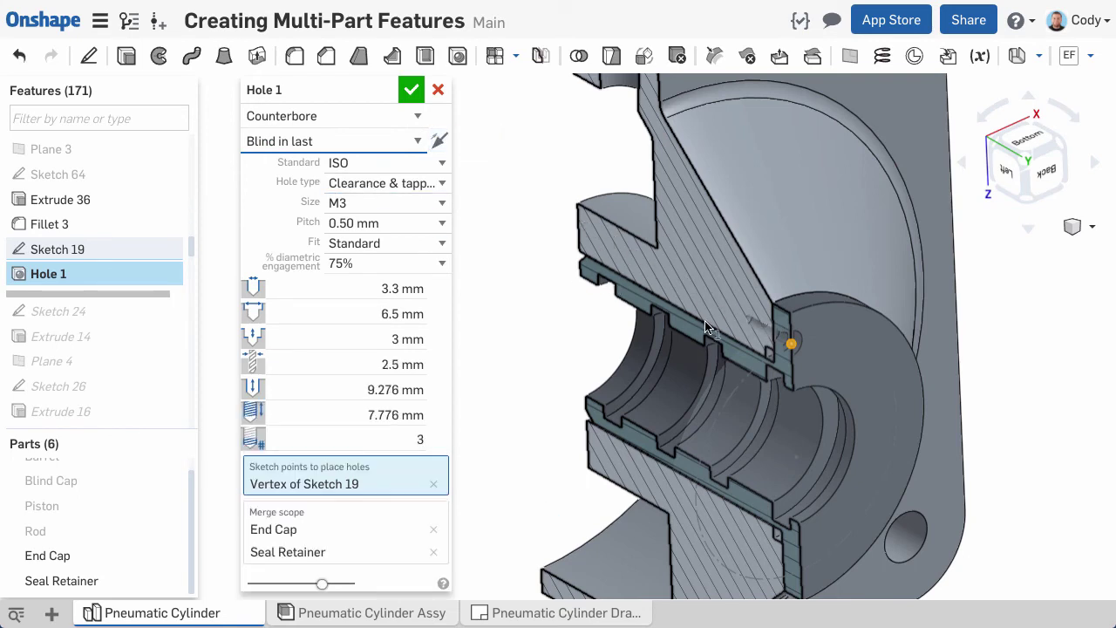
pyautogui.scroll(2, 758, 335)
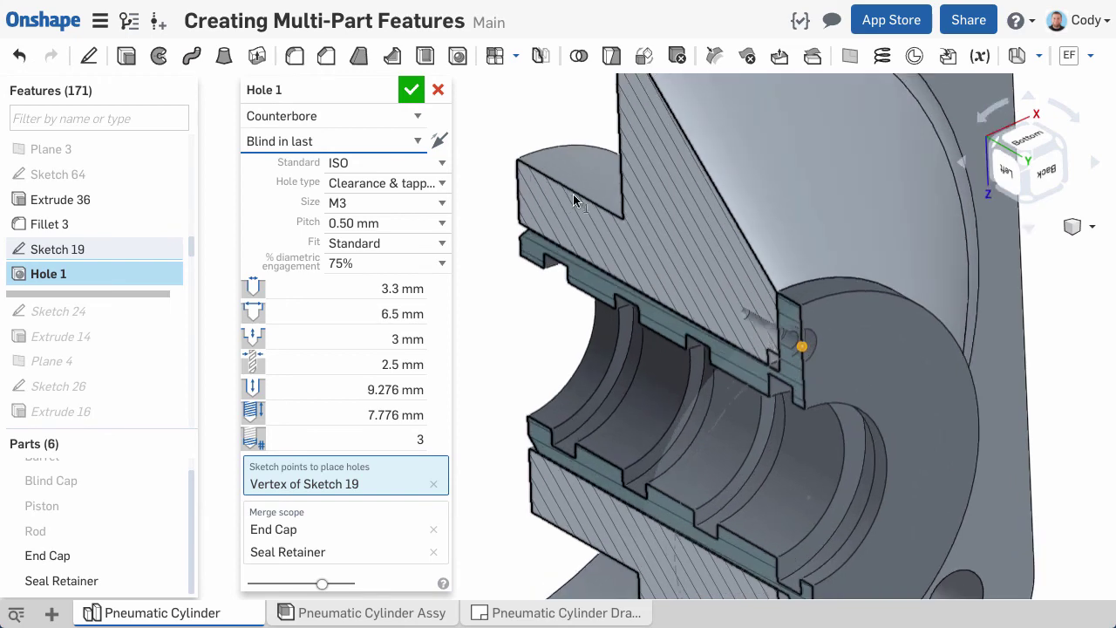
pyautogui.click(412, 91)
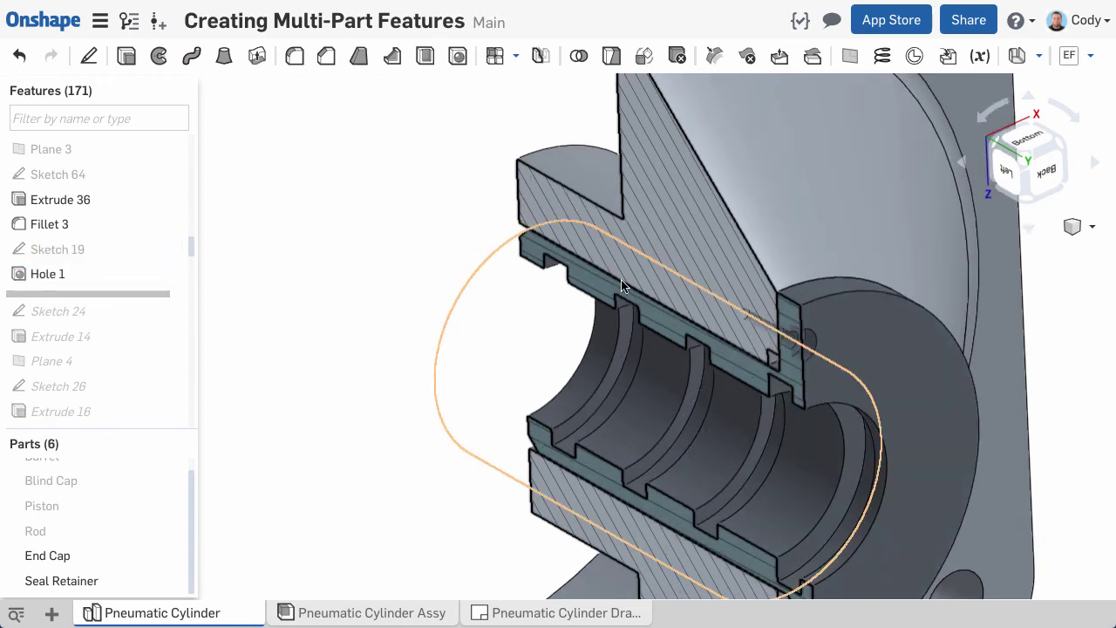
pyautogui.scroll(4, 760, 344)
pyautogui.scroll(3, 760, 348)
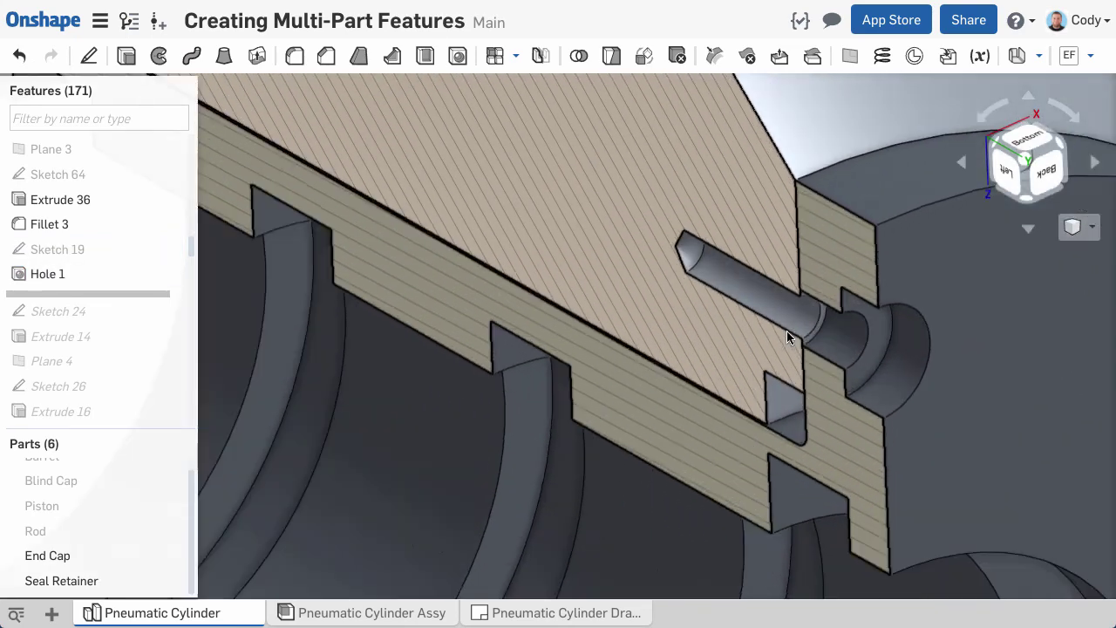